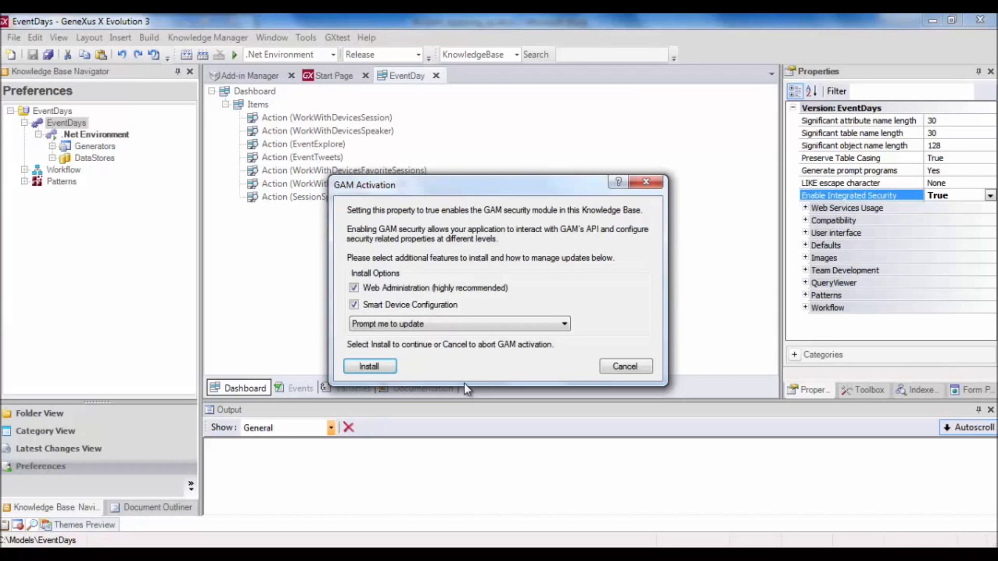
Install GAM into EventDays with web administration and smart device configuration options kept.
{"action": "left_click", "coordinate": [368, 367]}
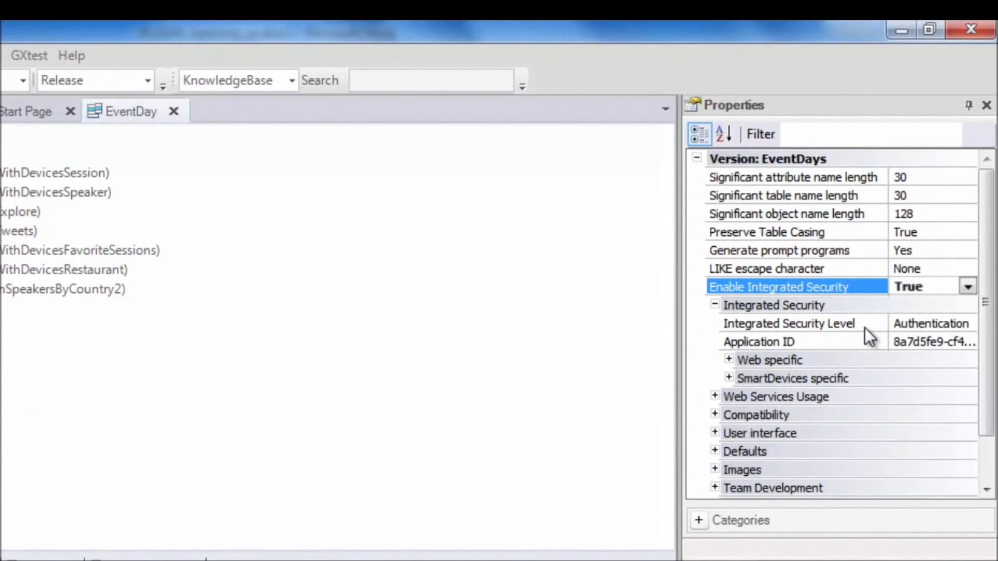
Choose Authentication for the Integrated Security Level property.
{"action": "left_click", "coordinate": [864, 328]}
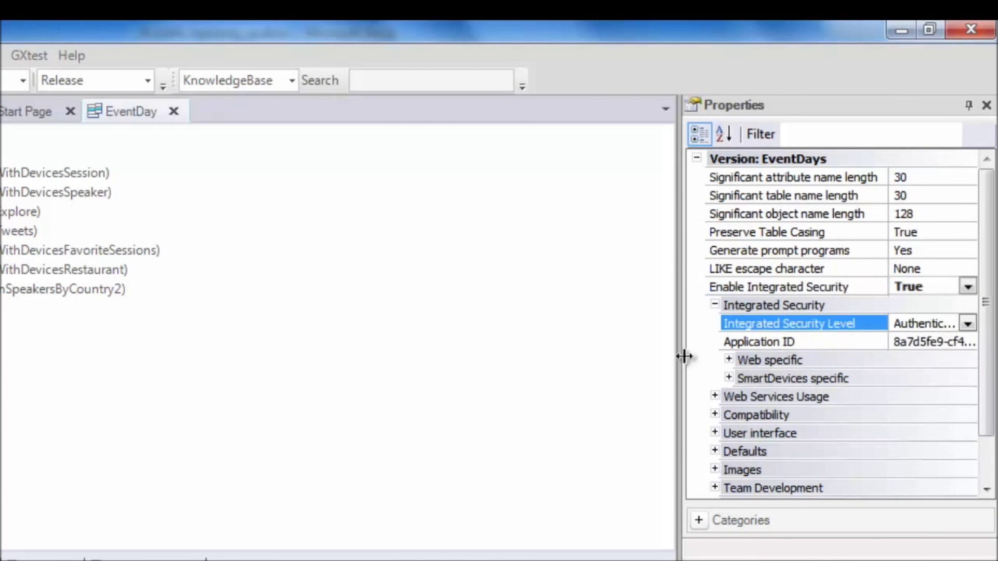
{"action": "left_click_drag", "start_coordinate": [676, 367], "coordinate": [618, 365]}
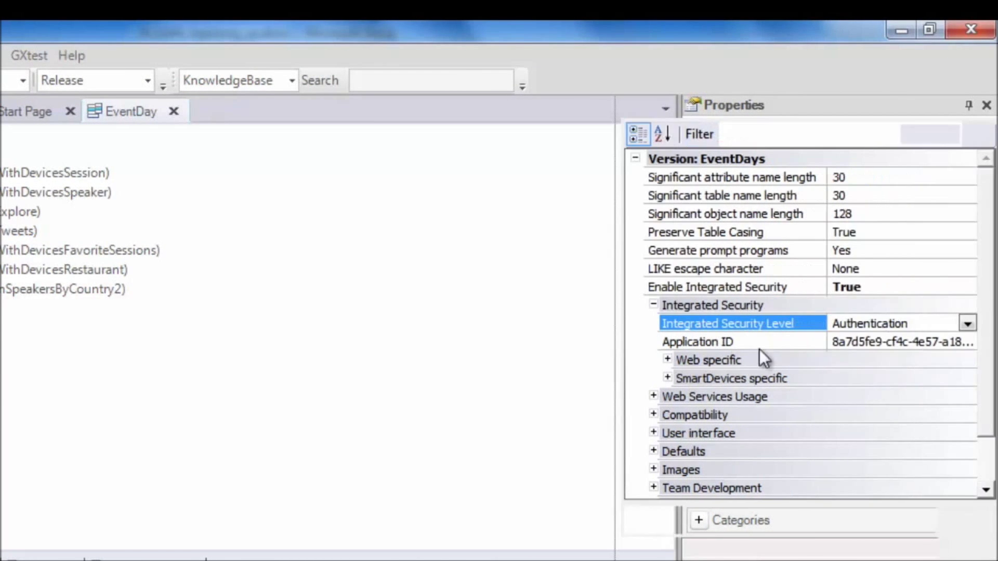
{"action": "left_click", "coordinate": [967, 322]}
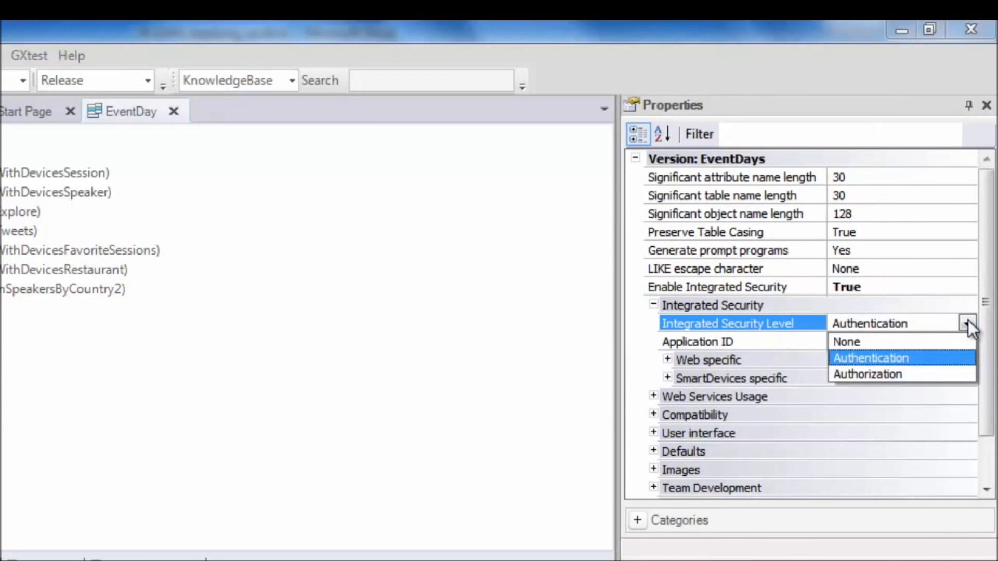
{"action": "left_click", "coordinate": [893, 357]}
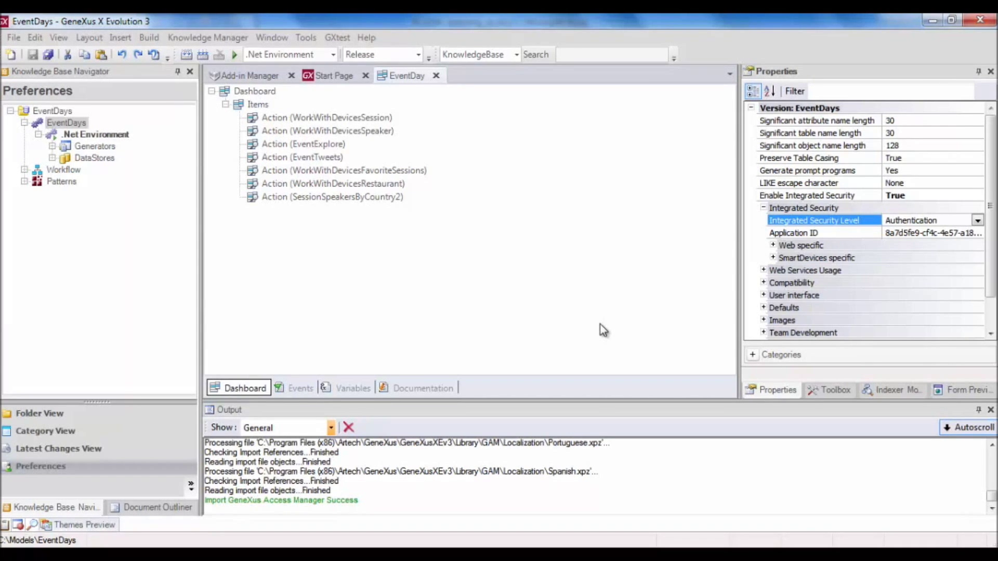
Expand the Web and SmartDevices settings, showing GAMExampleLogin and GAMSDLogin as login objects.
{"action": "left_click", "coordinate": [773, 245]}
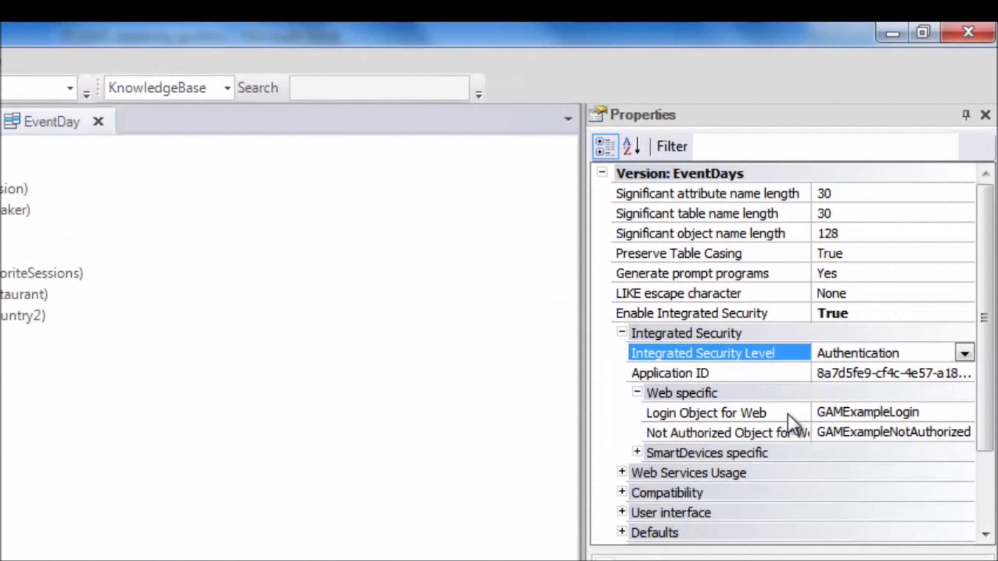
{"action": "left_click", "coordinate": [787, 414]}
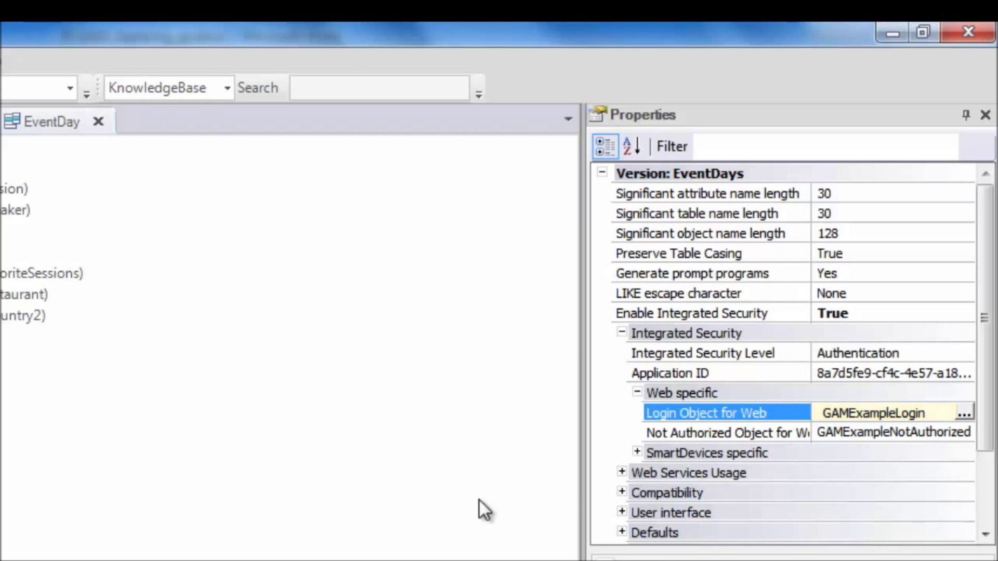
{"action": "left_click", "coordinate": [637, 451]}
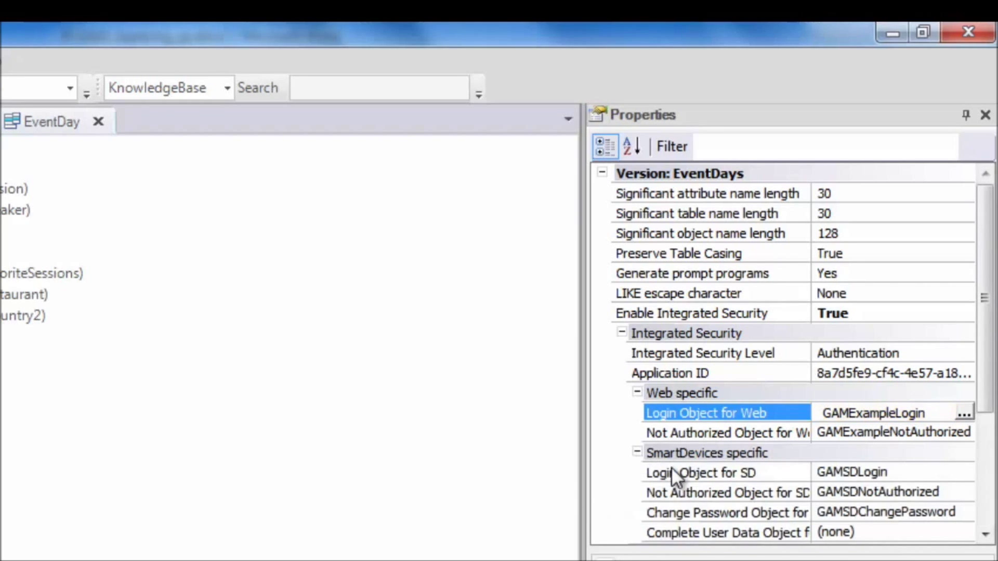
{"action": "left_click", "coordinate": [674, 473]}
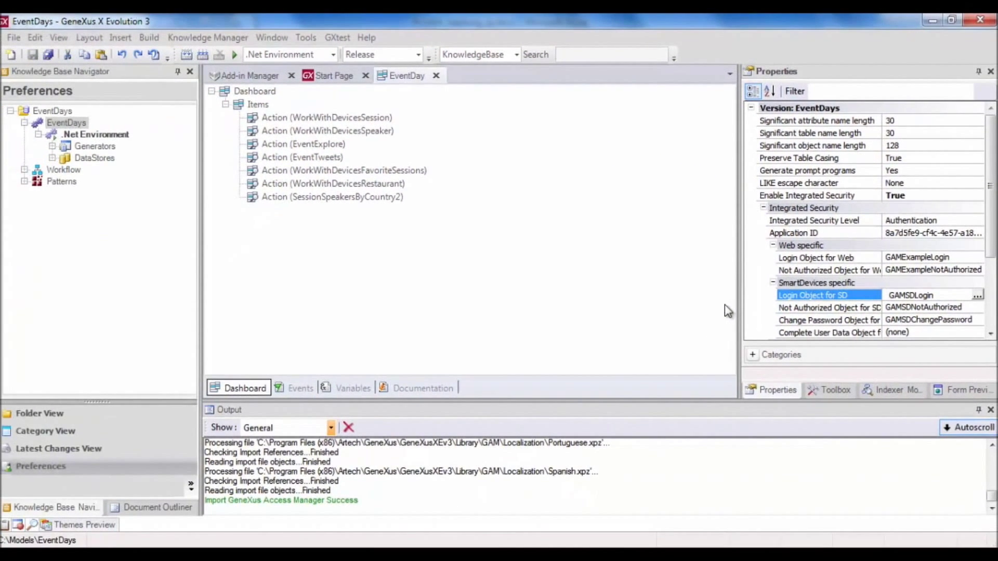
In Folder View, expand GAM_Examples and open the GAMExampleLogin web panel.
{"action": "left_click", "coordinate": [38, 414]}
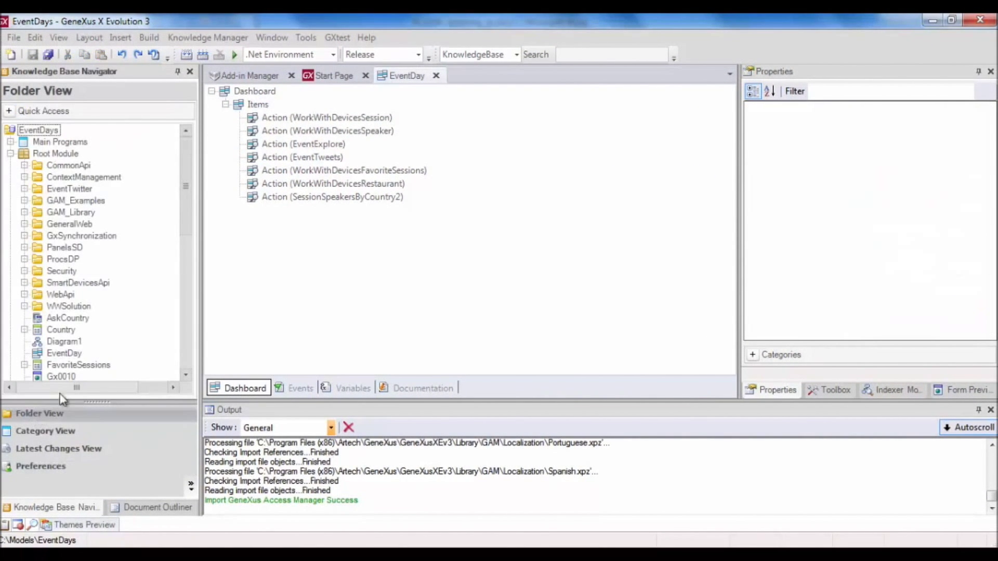
{"action": "left_click", "coordinate": [24, 200]}
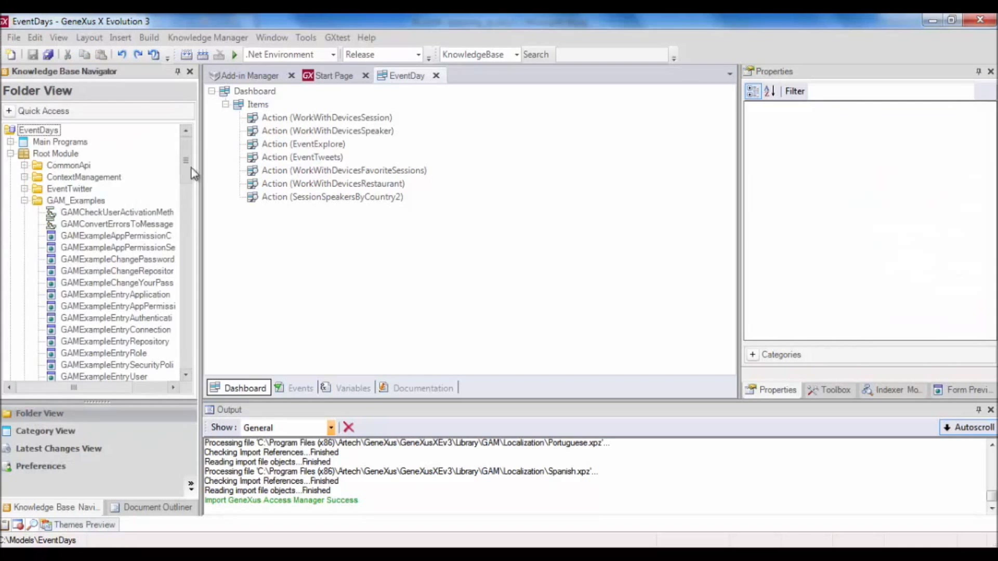
{"action": "left_click_drag", "start_coordinate": [186, 164], "coordinate": [186, 258]}
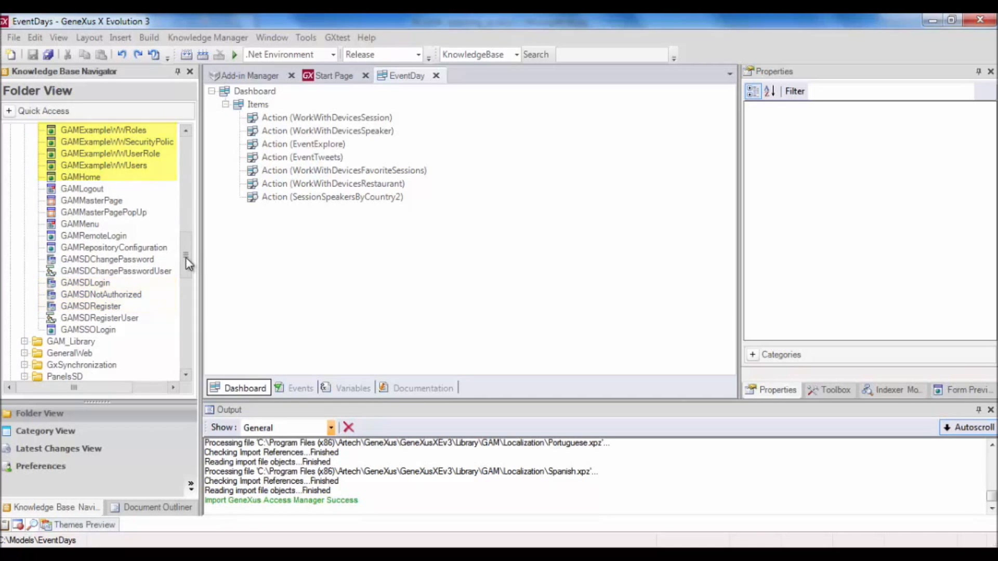
{"action": "left_click_drag", "start_coordinate": [186, 258], "coordinate": [190, 177]}
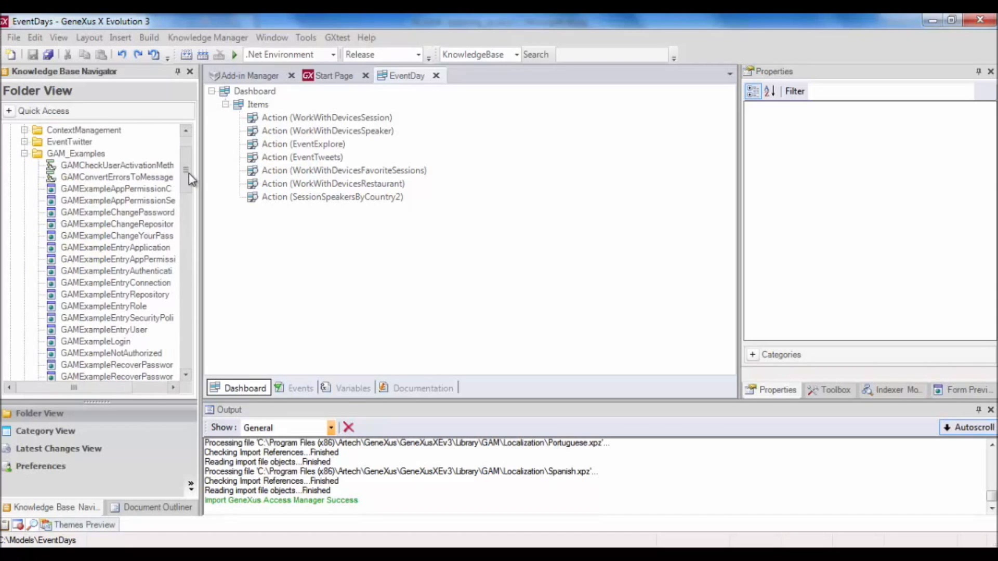
{"action": "double_click", "coordinate": [107, 341]}
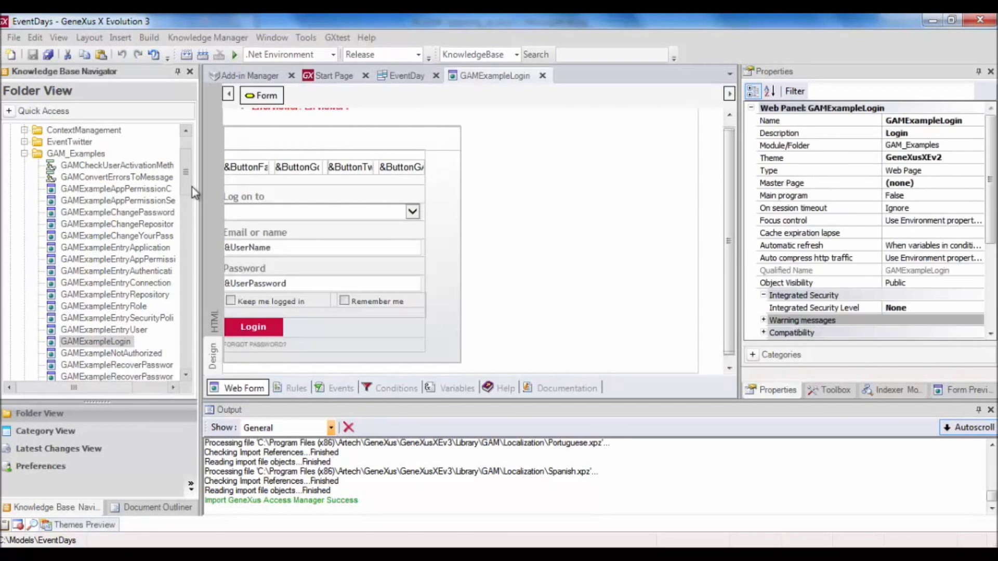
Open the GAMSDLogin smart-device panel's layout from GAM_Examples.
{"action": "left_click_drag", "start_coordinate": [188, 186], "coordinate": [181, 256]}
{"action": "left_click", "coordinate": [90, 332]}
{"action": "double_click", "coordinate": [88, 331]}
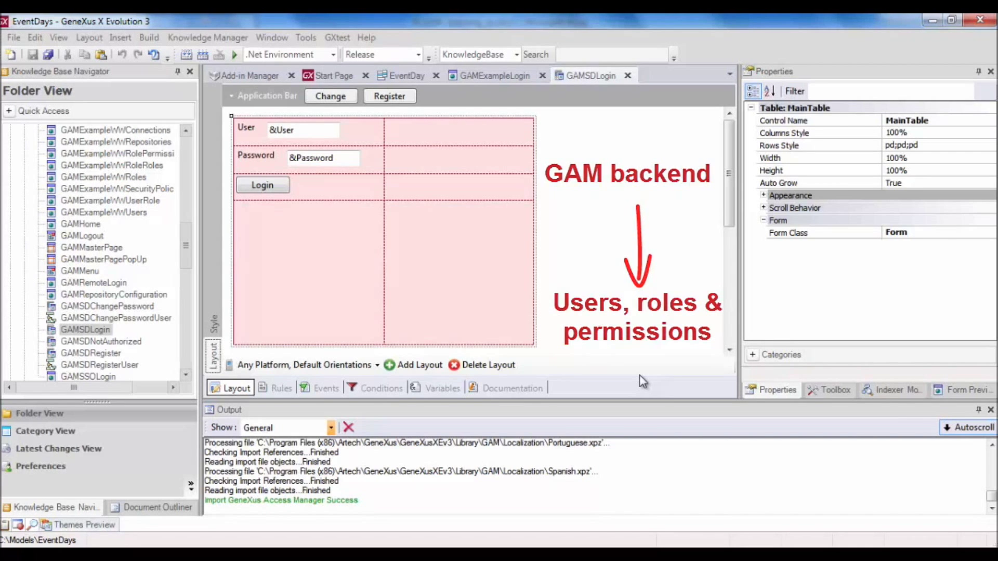
Expand the GAM_Library folder and start Build > Rebuild All.
{"action": "left_click", "coordinate": [85, 329]}
{"action": "scroll", "coordinate": [85, 329], "scroll_direction": "down", "scroll_amount": 5}
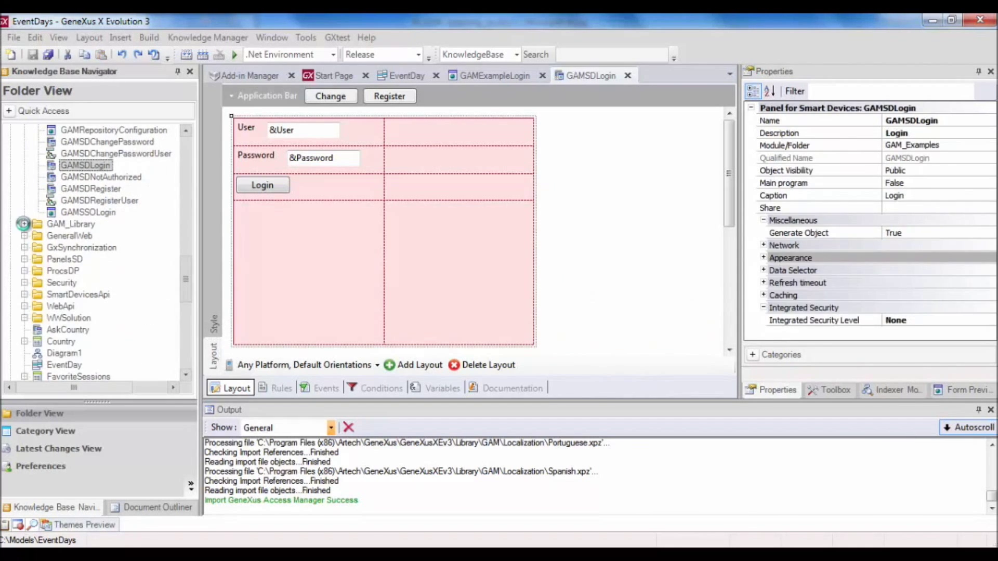
{"action": "left_click", "coordinate": [24, 225]}
{"action": "left_click_drag", "start_coordinate": [189, 223], "coordinate": [189, 231]}
{"action": "scroll", "coordinate": [189, 235], "scroll_direction": "down", "scroll_amount": 2}
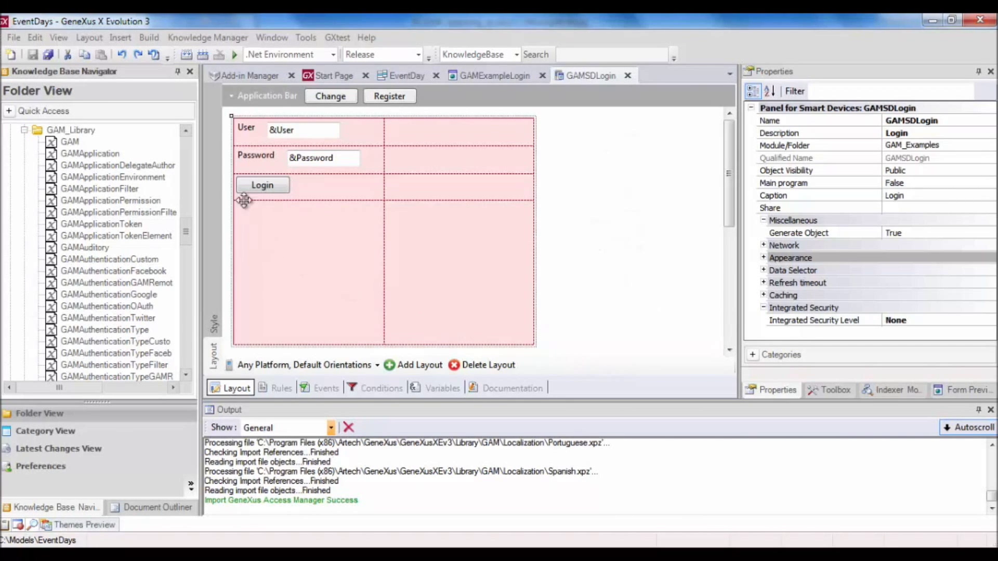
{"action": "left_click", "coordinate": [203, 55]}
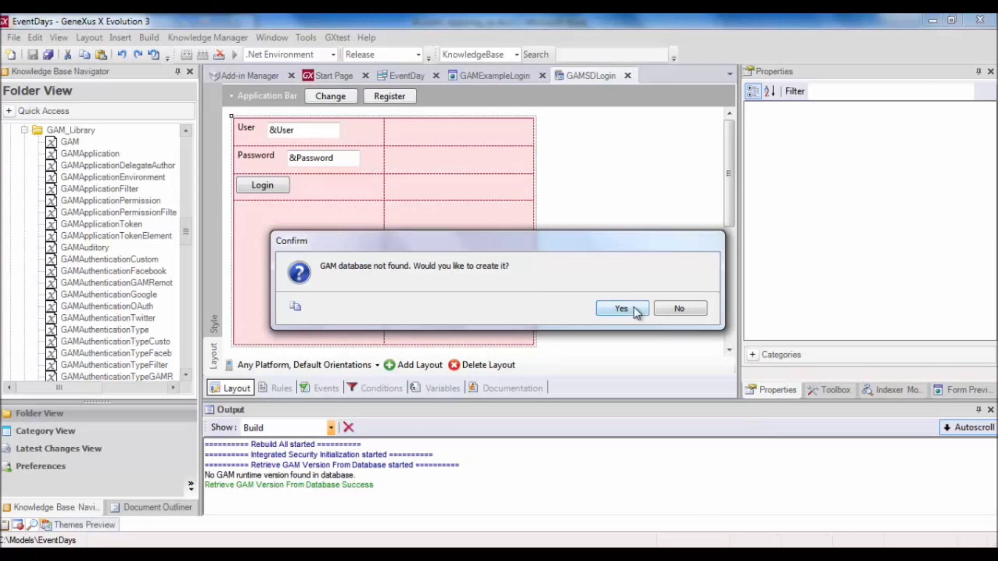
Confirm creating the GAM database, then run the application with F5.
{"action": "left_click", "coordinate": [625, 307]}
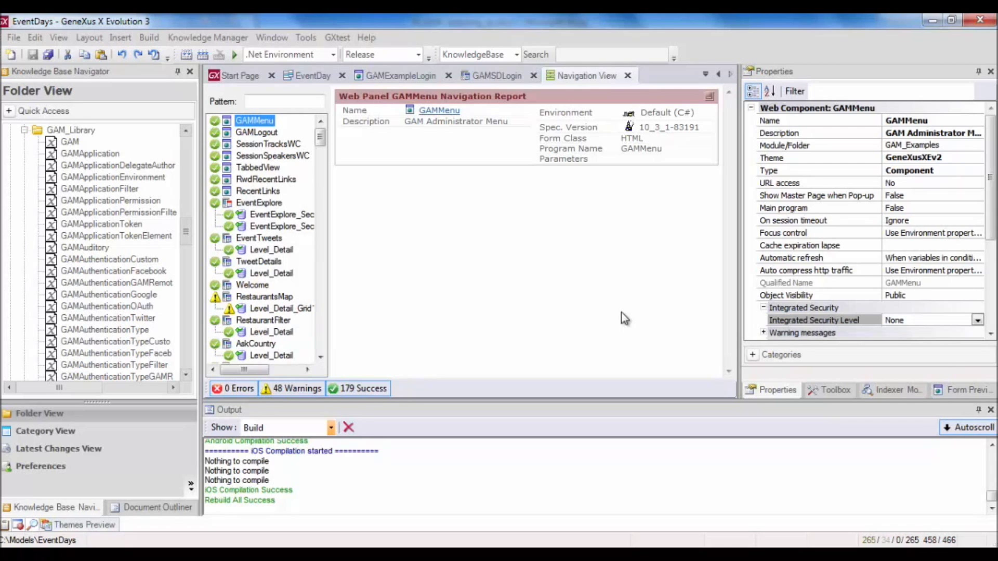
{"action": "key", "text": "F5"}
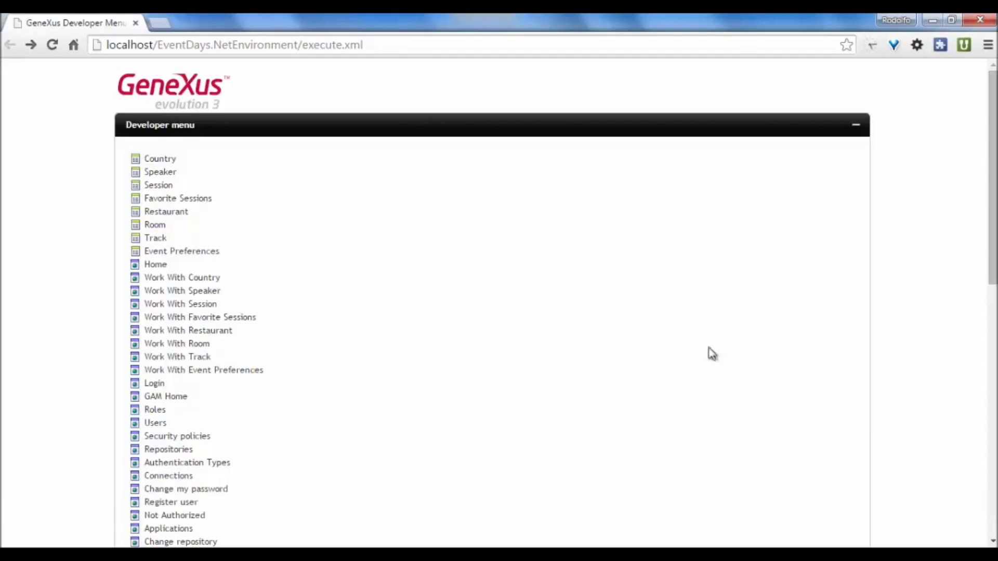
Open Work With Speaker, which redirects to the GAM login page.
{"action": "left_click", "coordinate": [204, 292]}
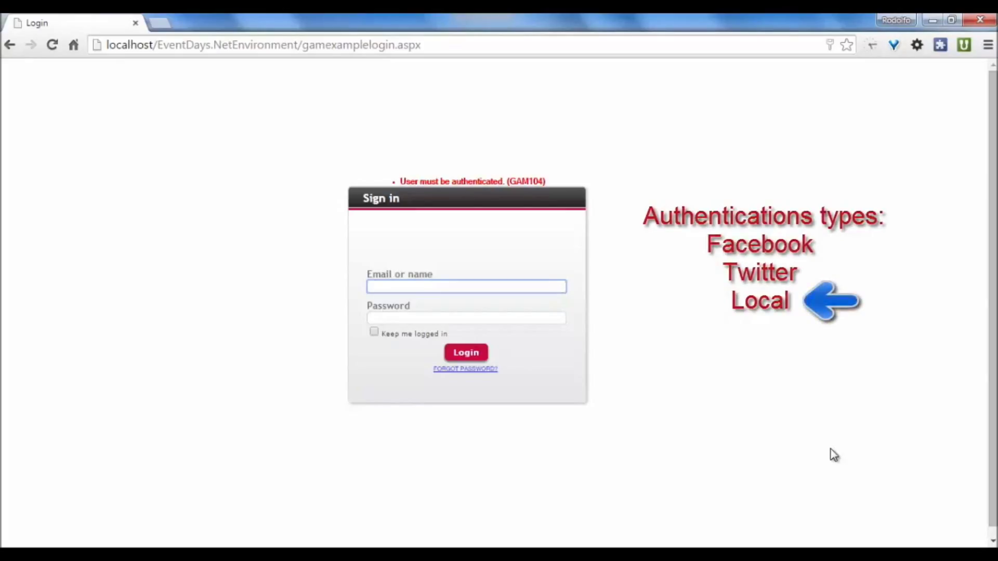
Log in to the web app with the administrator user name and password.
{"action": "type", "text": "admin"}
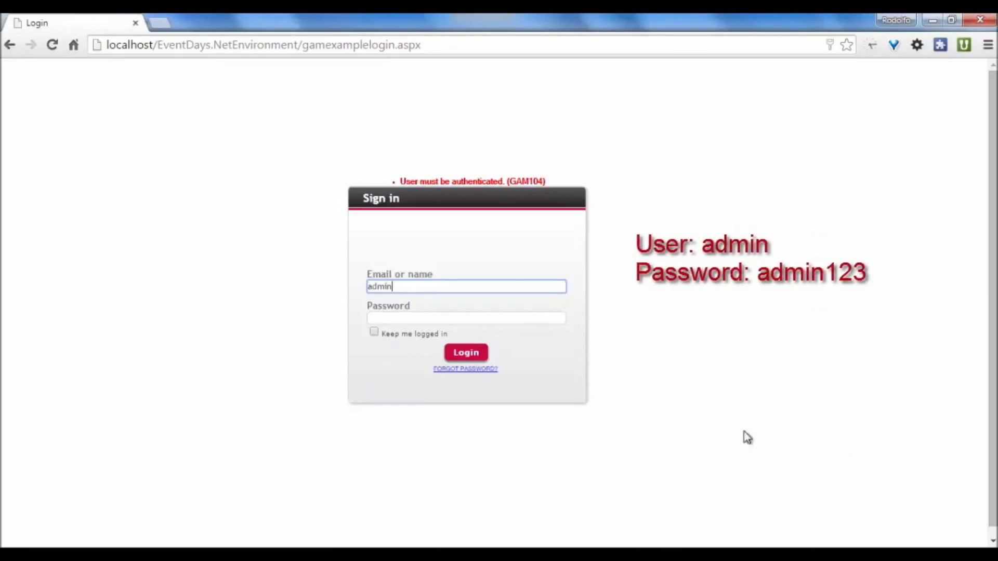
{"action": "left_click", "coordinate": [496, 317]}
{"action": "type", "text": "admin1"}
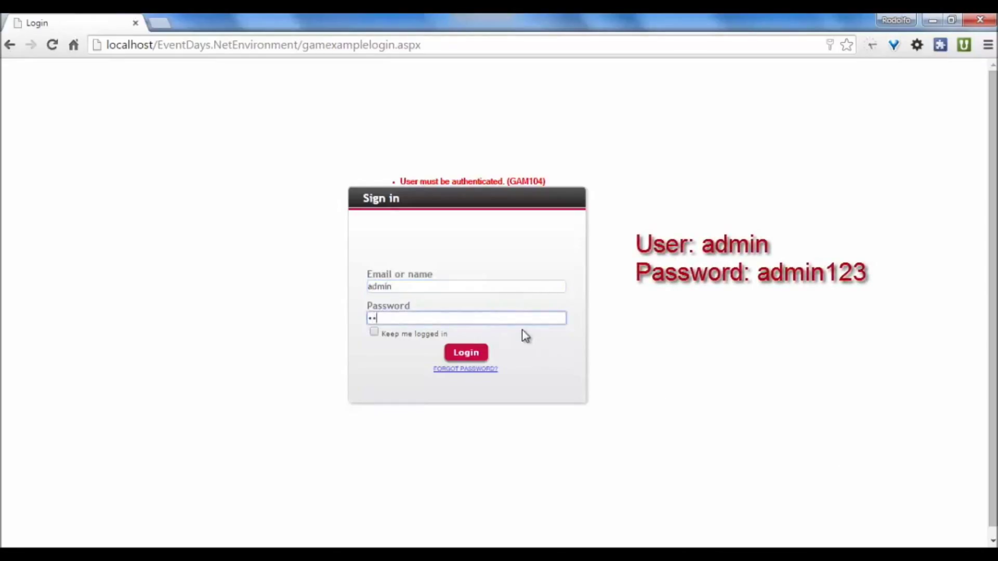
{"action": "type", "text": "23"}
{"action": "left_click", "coordinate": [470, 354]}
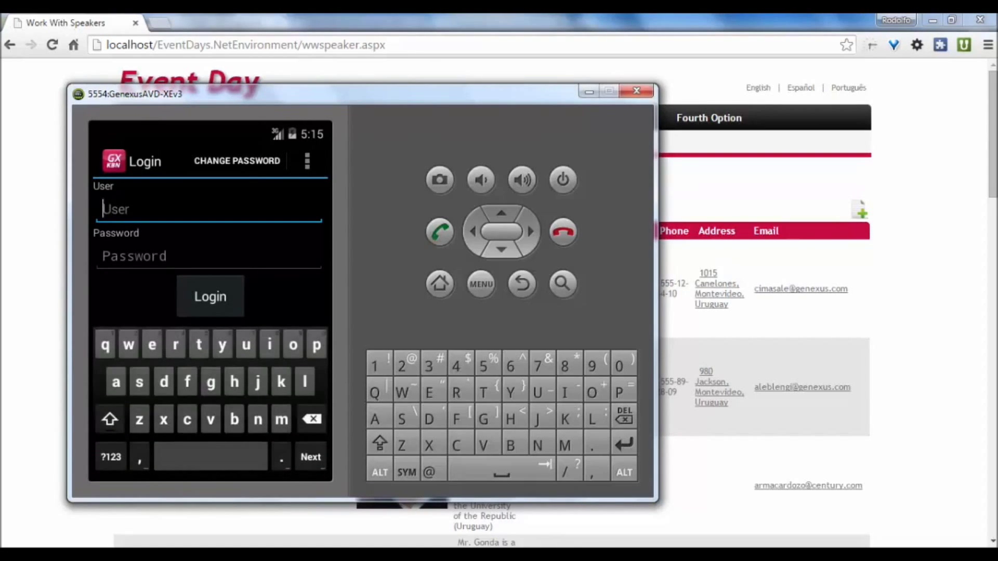
Enter the administrator user name and password on the emulator's Login screen.
{"action": "type", "text": "ad"}
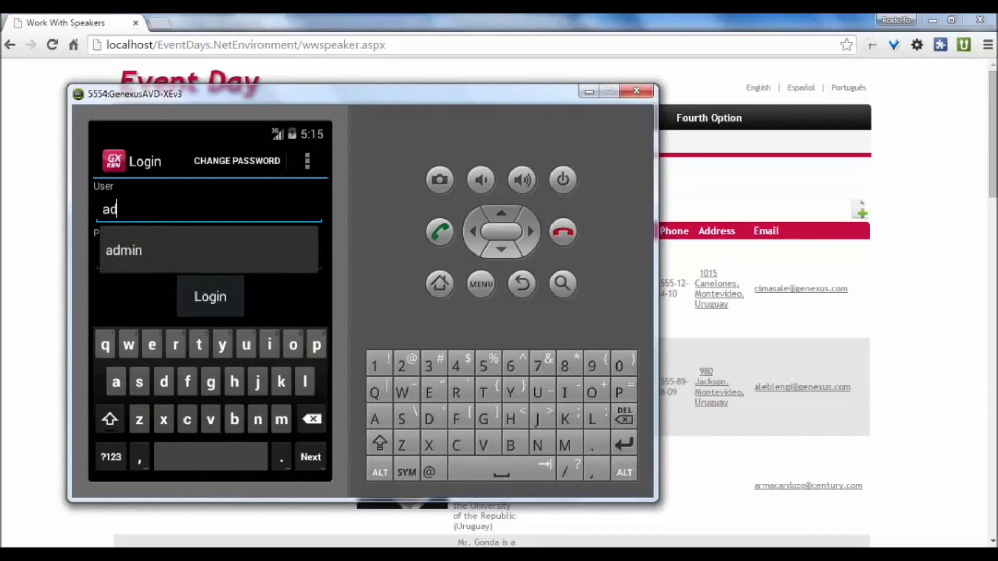
{"action": "type", "text": "min"}
{"action": "left_click", "coordinate": [208, 256]}
{"action": "type", "text": "admin1"}
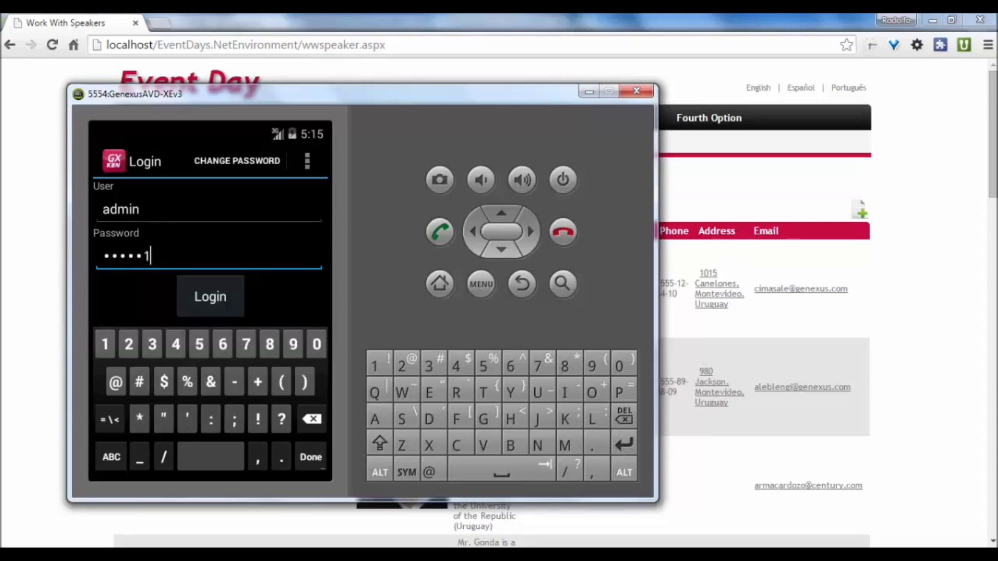
{"action": "type", "text": "23"}
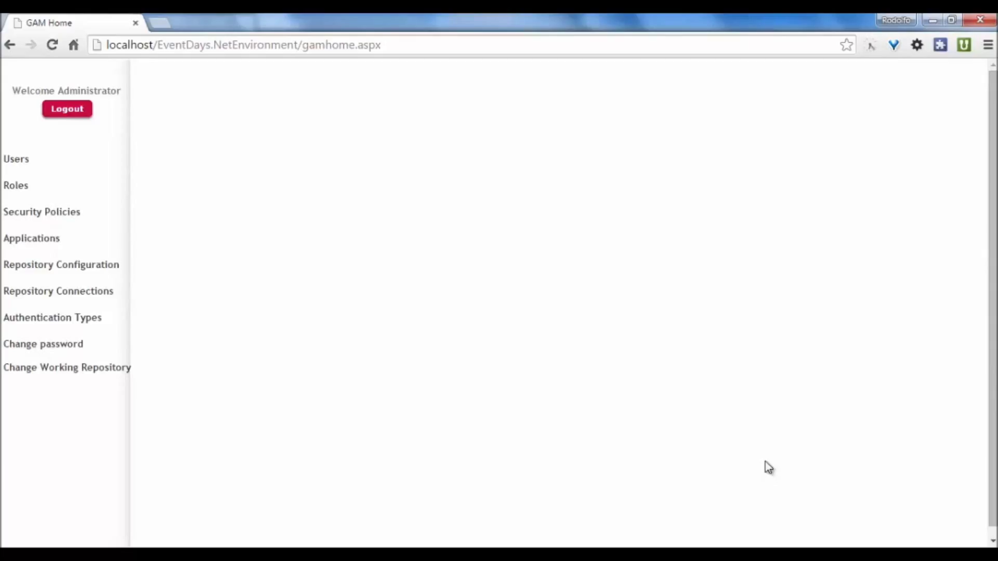
Show the GAM Users list with the existing administrator and anonymous accounts.
{"action": "left_click", "coordinate": [17, 161]}
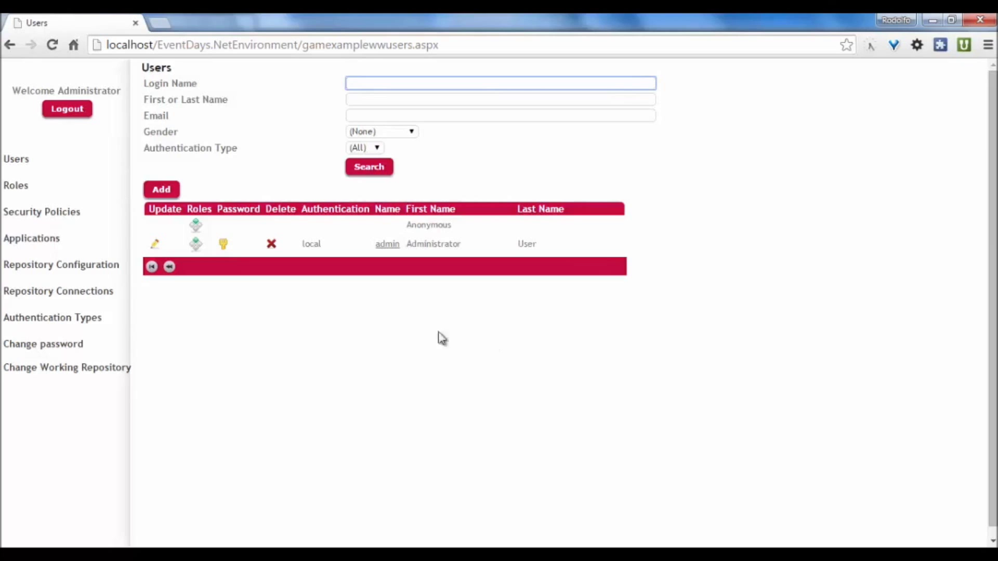
Add a new user, entering its user name, e-mail address, first name and last name.
{"action": "left_click", "coordinate": [164, 192]}
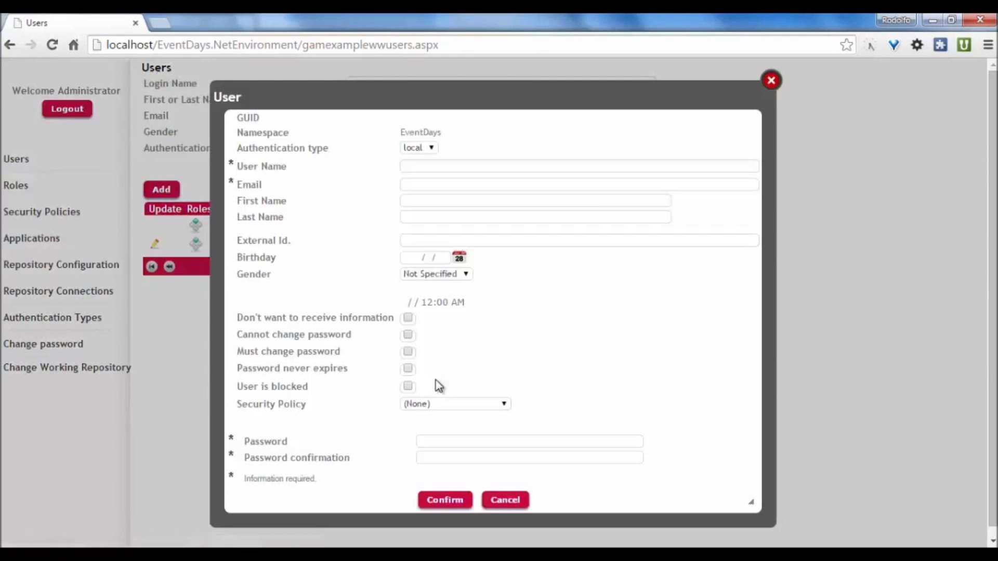
{"action": "left_click", "coordinate": [417, 166]}
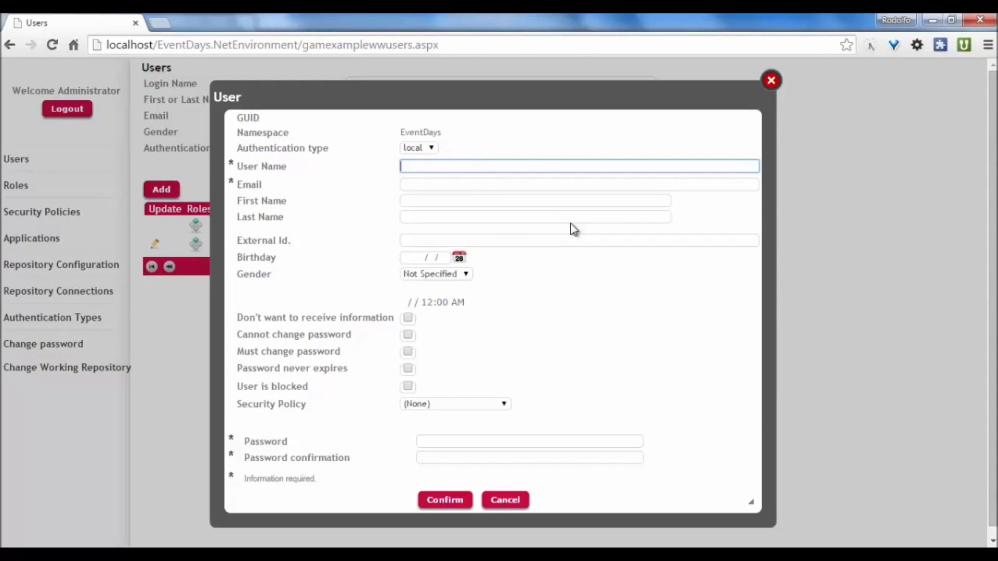
{"action": "type", "text": "pjones"}
{"action": "key", "text": "Tab"}
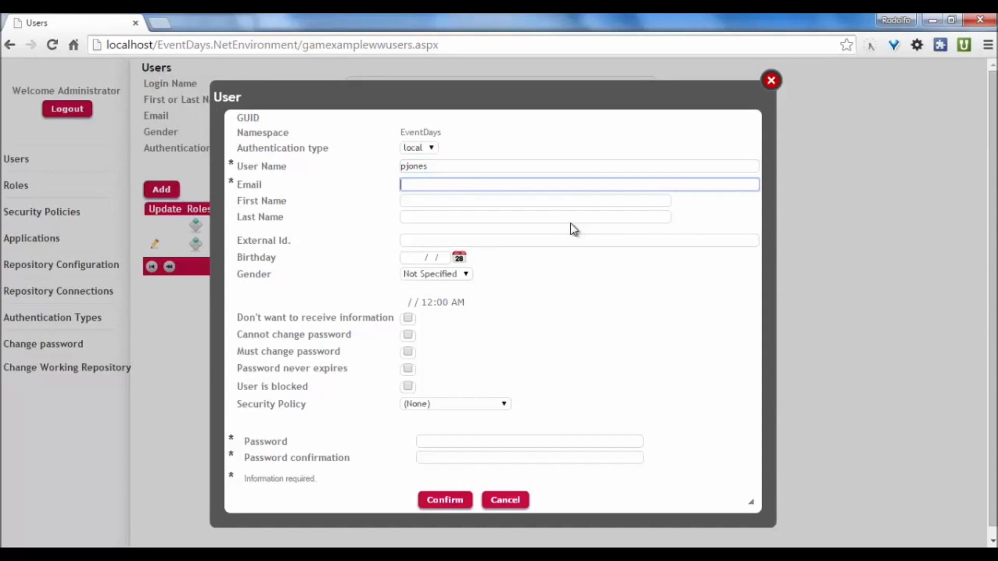
{"action": "type", "text": "pjones@example.com"}
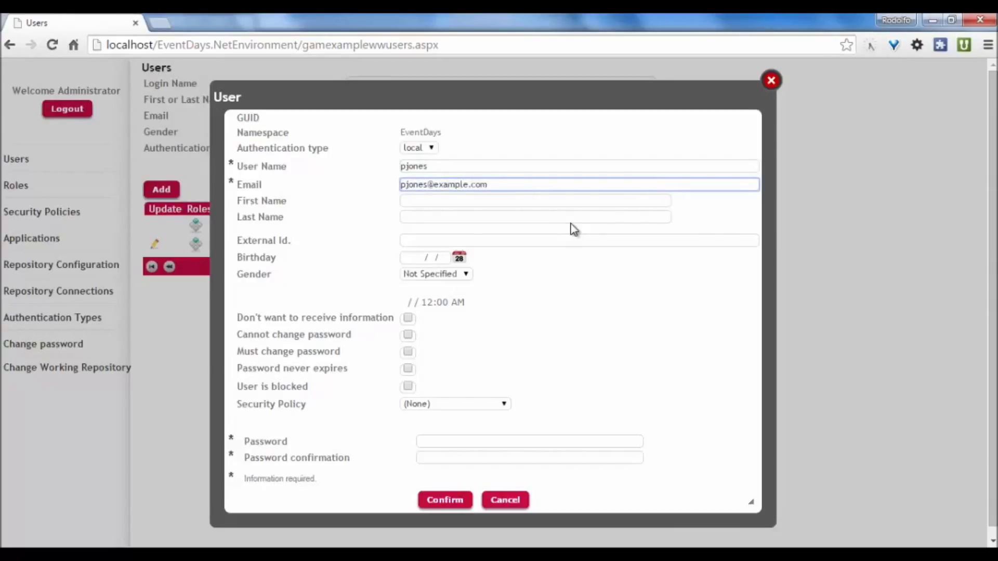
{"action": "key", "text": "Tab"}
{"action": "key", "text": "Tab"}
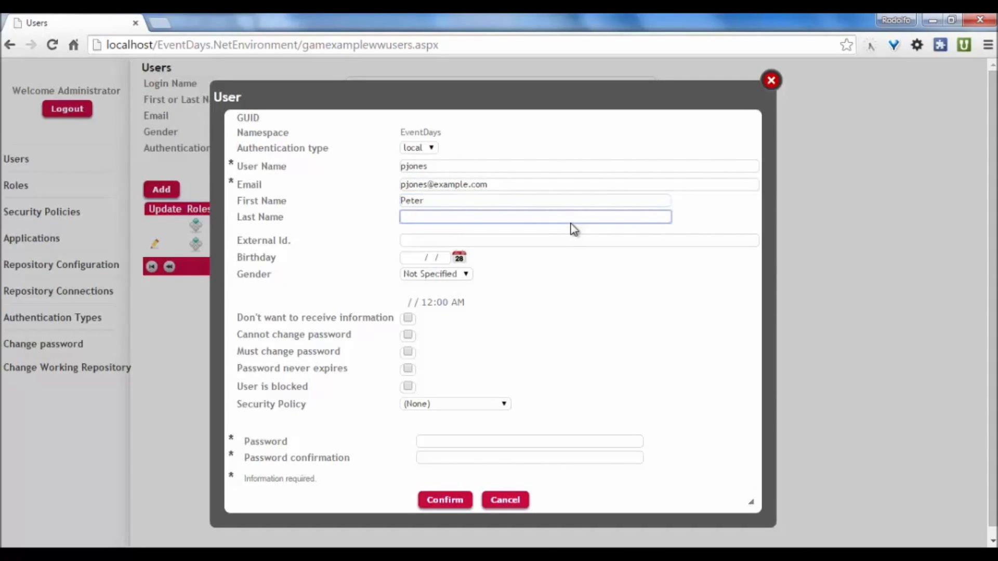
Enter and confirm the new user's password, then save the account.
{"action": "left_click", "coordinate": [453, 444]}
{"action": "type", "text": "password1"}
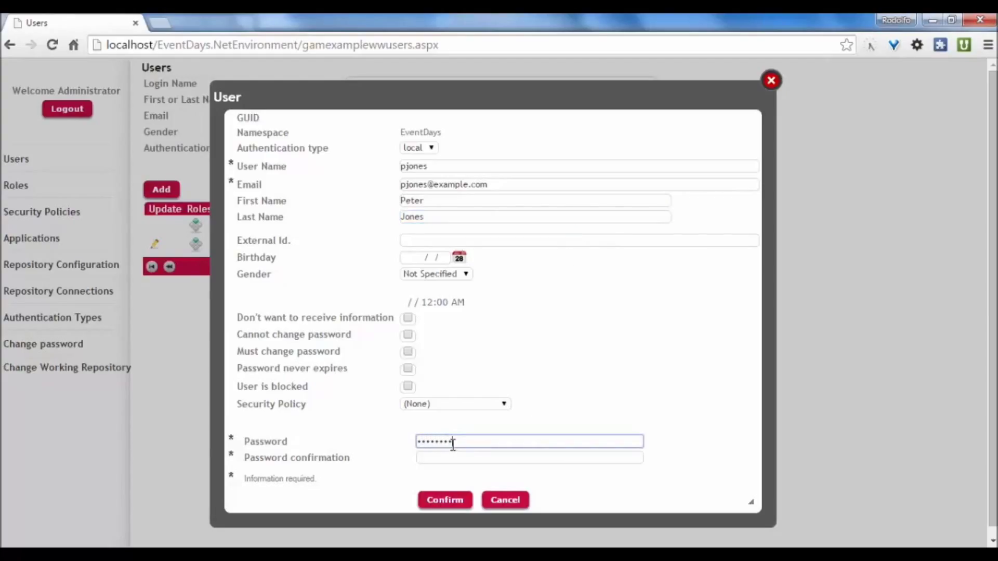
{"action": "left_click", "coordinate": [478, 456]}
{"action": "type", "text": "password1"}
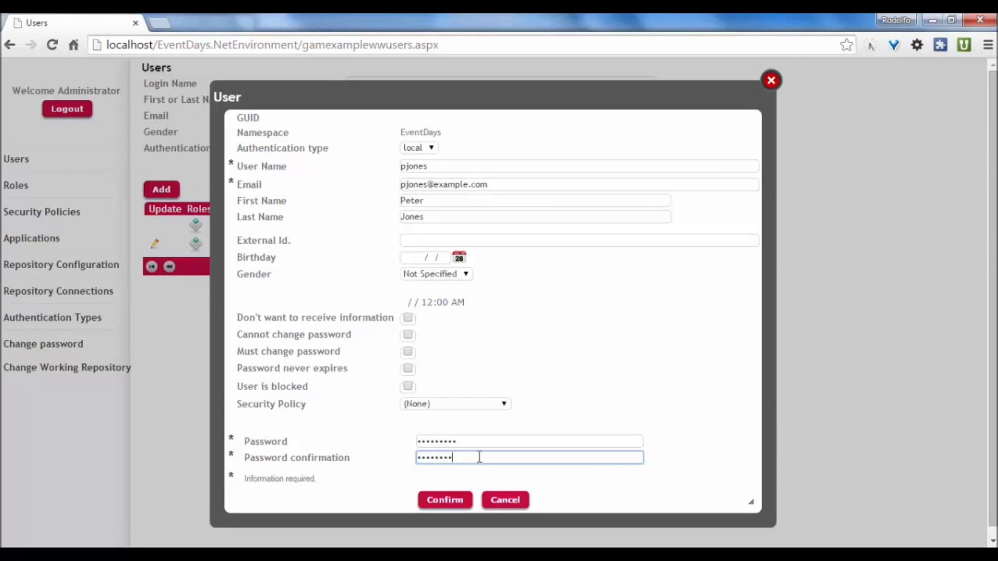
{"action": "left_click", "coordinate": [448, 500]}
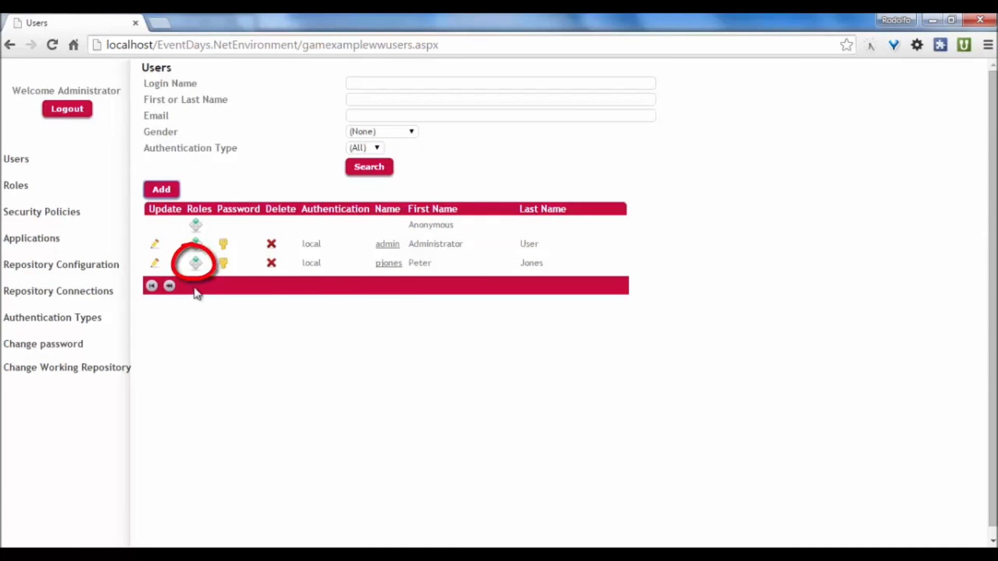
Grant the new user the Administrator role, then bring up the Authentication Types page.
{"action": "left_click", "coordinate": [196, 264]}
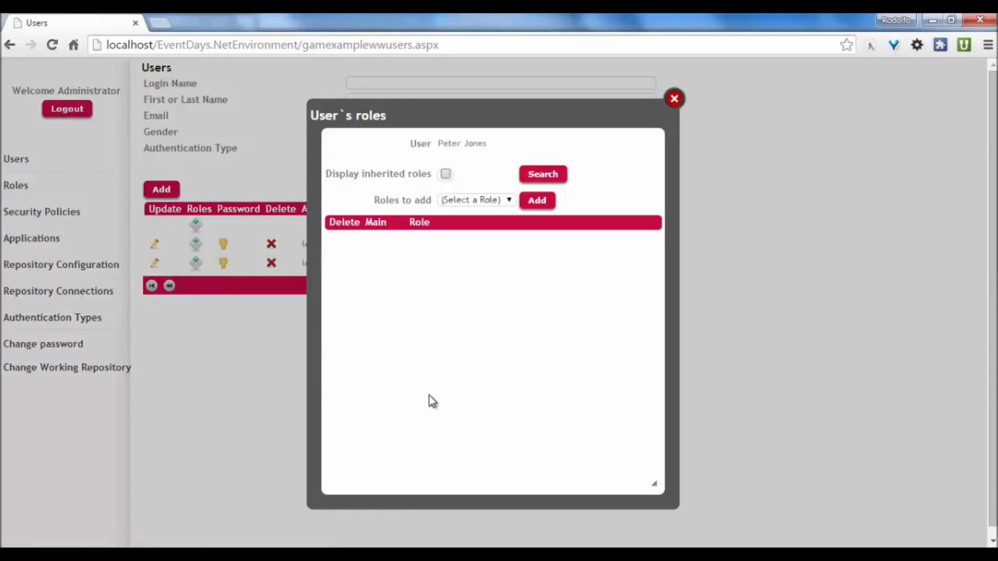
{"action": "left_click", "coordinate": [509, 200]}
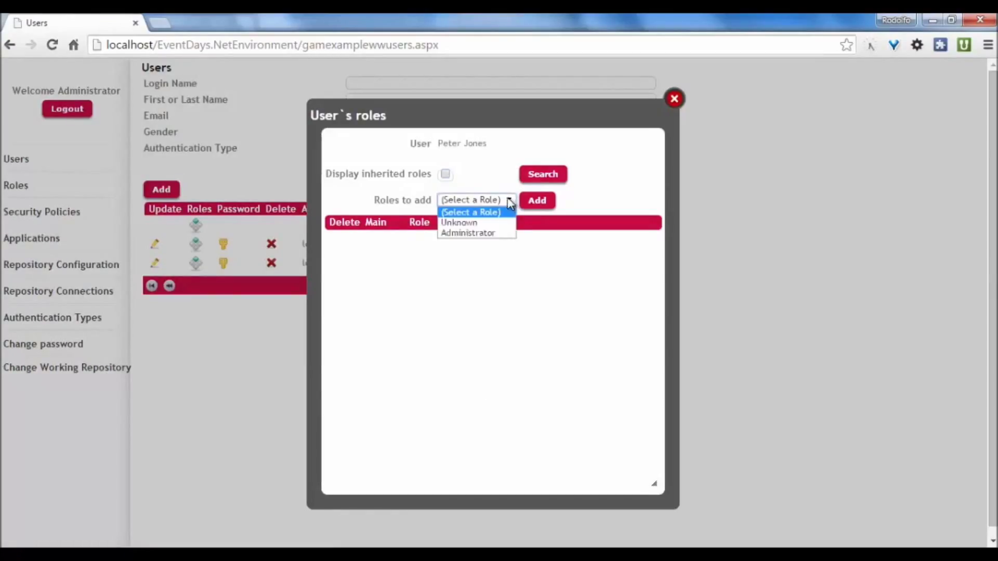
{"action": "left_click", "coordinate": [493, 233]}
{"action": "left_click", "coordinate": [541, 202]}
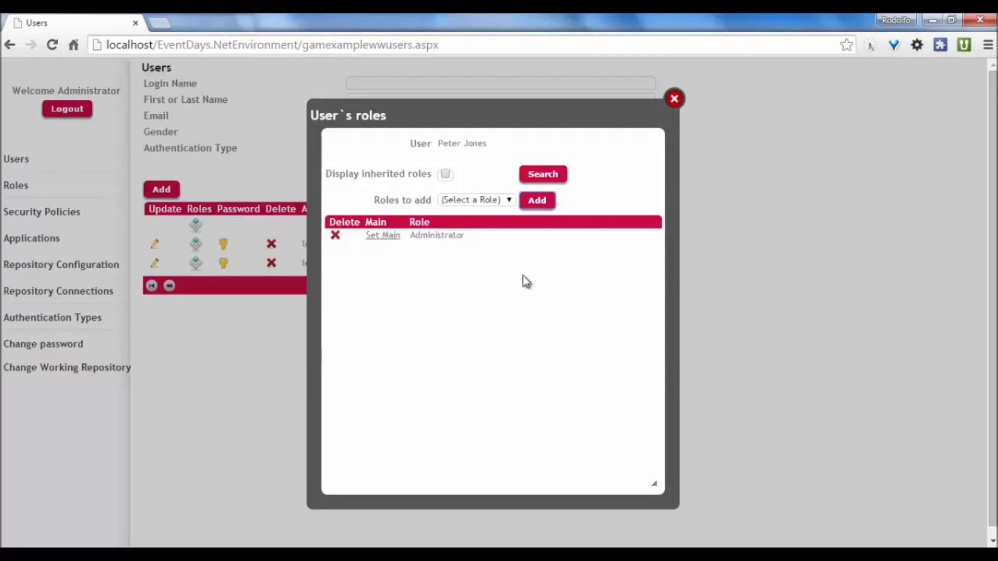
{"action": "left_click", "coordinate": [675, 99]}
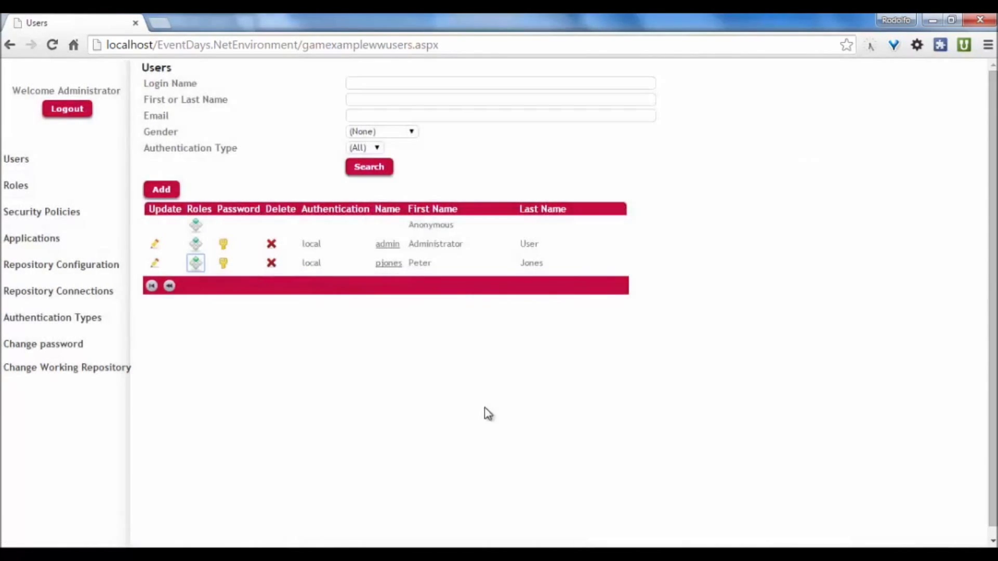
{"action": "left_click", "coordinate": [85, 321]}
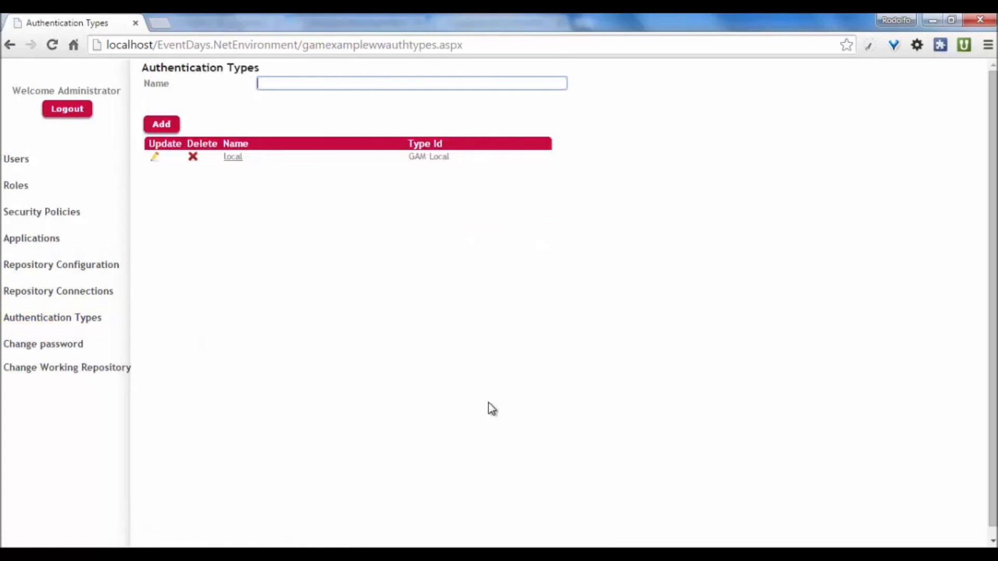